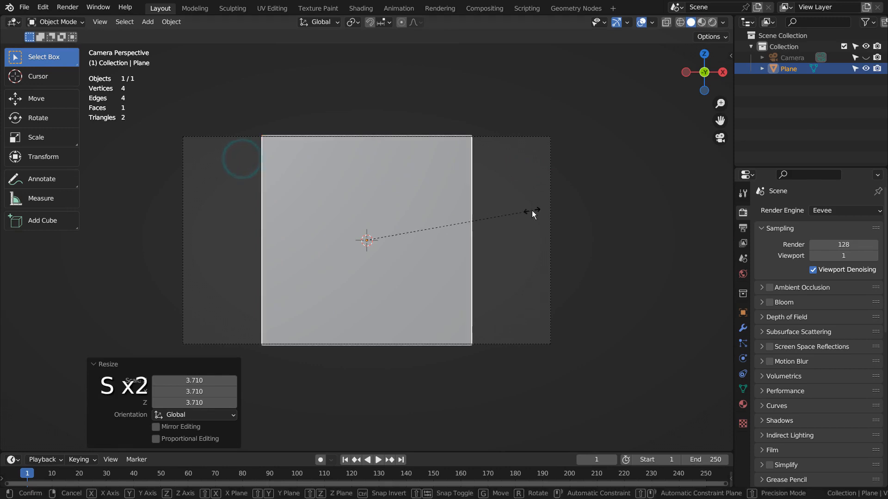
Stretch the plane along X by about 1.76 so it fills the width of the camera frame.
key(x)
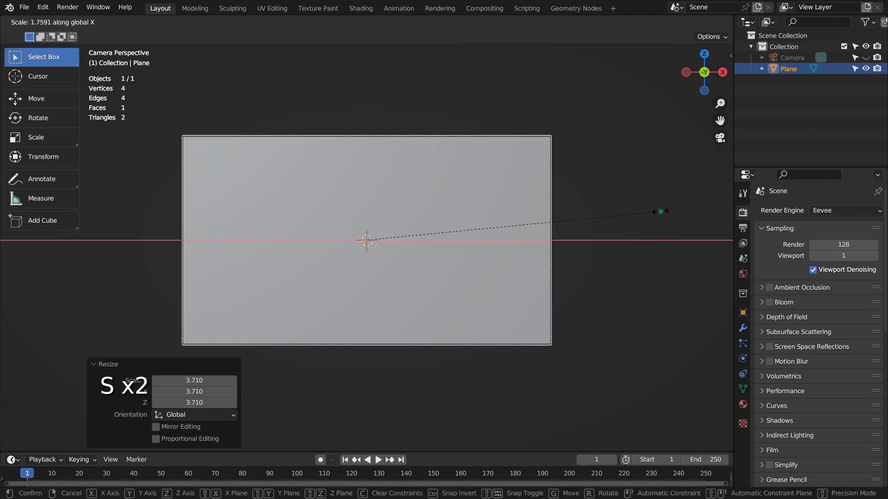
click(660, 212)
In the Texture Paint workspace, add a blank 1024 × 1024 px base color paint slot named Plane Base Color.
click(315, 9)
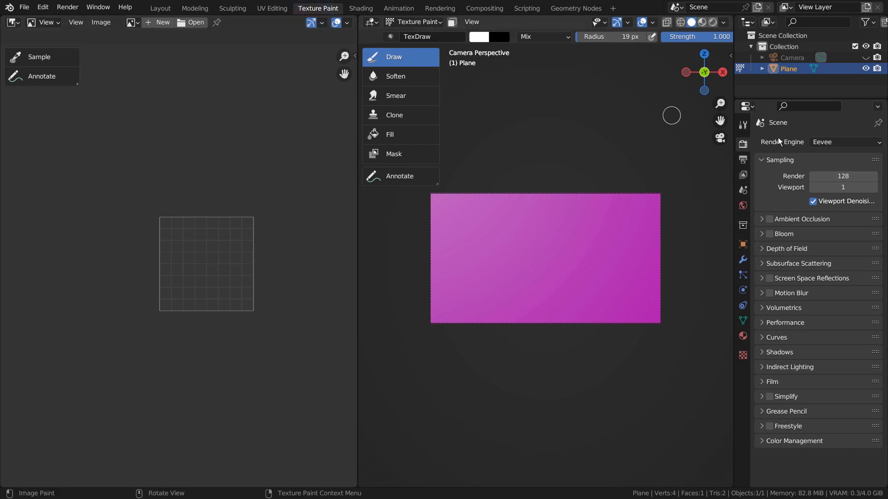
click(742, 123)
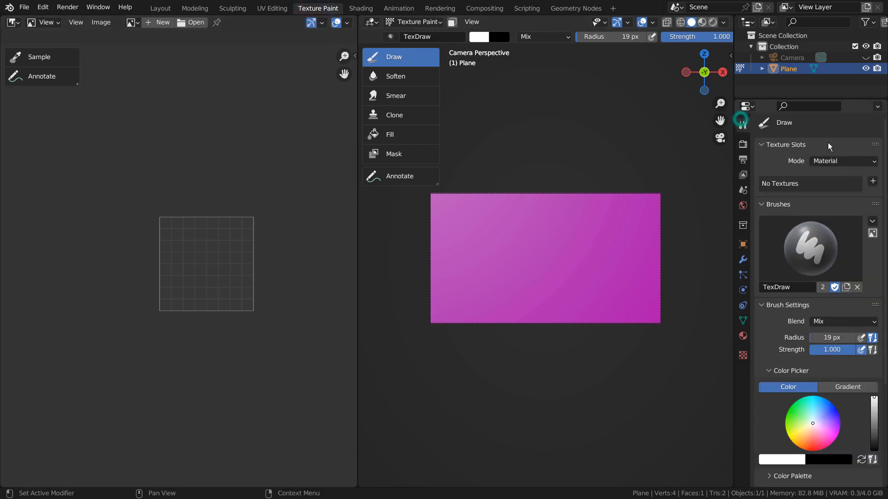
click(872, 181)
click(847, 191)
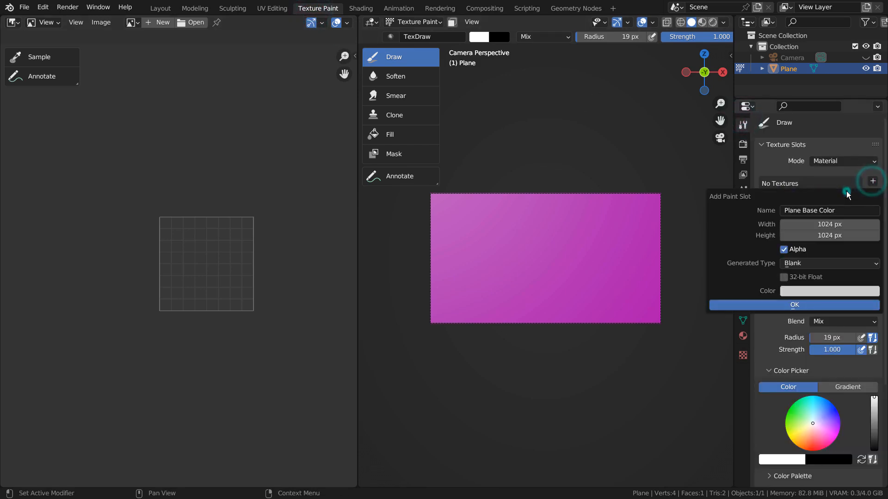
click(791, 305)
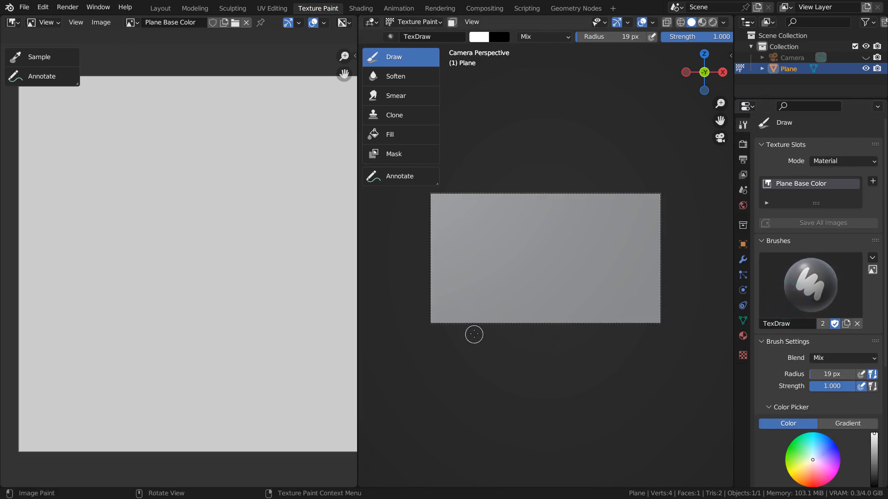
Paint two white winged figure silhouettes on opposite sides of the plane and render the image.
mouse_move(472, 333)
mouse_down()
mouse_move(470, 283)
mouse_move(486, 235)
mouse_move(501, 227)
mouse_move(515, 237)
mouse_move(514, 304)
mouse_move(505, 327)
mouse_move(477, 314)
mouse_move(498, 239)
mouse_move(511, 245)
mouse_move(504, 313)
mouse_move(500, 240)
mouse_move(481, 323)
mouse_move(490, 244)
mouse_move(502, 323)
mouse_up()
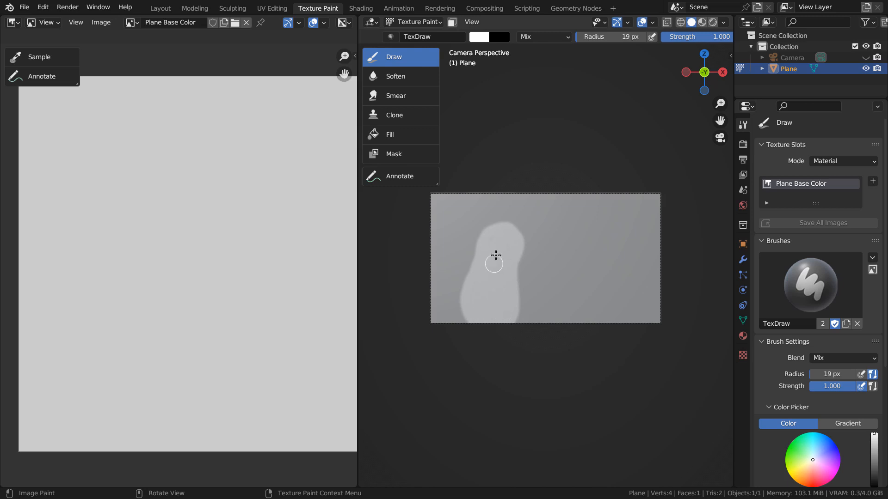
mouse_move(482, 259)
mouse_down()
mouse_move(440, 244)
mouse_move(462, 298)
mouse_move(460, 253)
mouse_move(467, 280)
mouse_move(468, 254)
mouse_up()
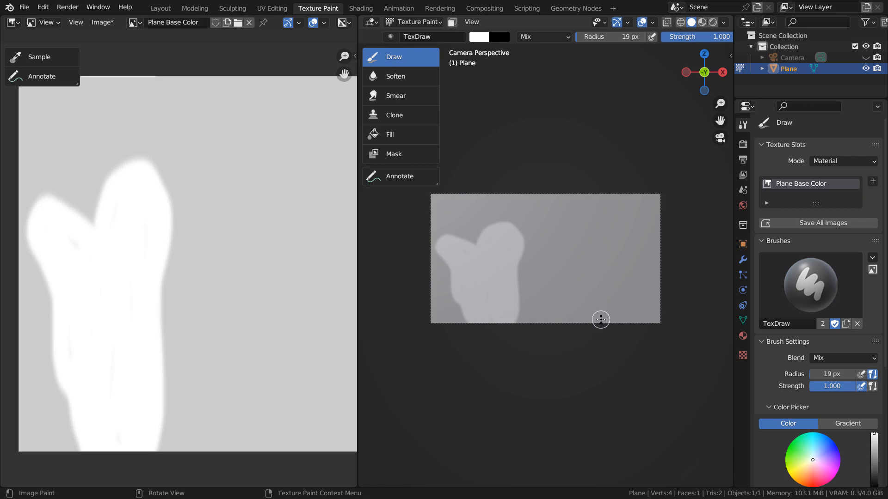
mouse_move(592, 326)
mouse_down()
mouse_move(573, 238)
mouse_move(590, 223)
mouse_move(606, 226)
mouse_move(622, 262)
mouse_move(628, 327)
mouse_up()
mouse_move(608, 255)
mouse_down()
mouse_move(644, 240)
mouse_move(646, 255)
mouse_move(626, 276)
mouse_move(623, 248)
mouse_move(634, 244)
mouse_move(626, 263)
mouse_move(585, 235)
mouse_move(587, 254)
mouse_move(588, 236)
mouse_move(623, 292)
mouse_move(620, 313)
mouse_move(591, 237)
mouse_move(597, 303)
mouse_move(614, 327)
mouse_move(623, 323)
mouse_move(619, 296)
mouse_move(595, 264)
mouse_move(648, 331)
mouse_move(637, 320)
mouse_up()
mouse_move(497, 299)
mouse_down()
mouse_move(482, 317)
mouse_move(472, 309)
mouse_move(469, 331)
mouse_up()
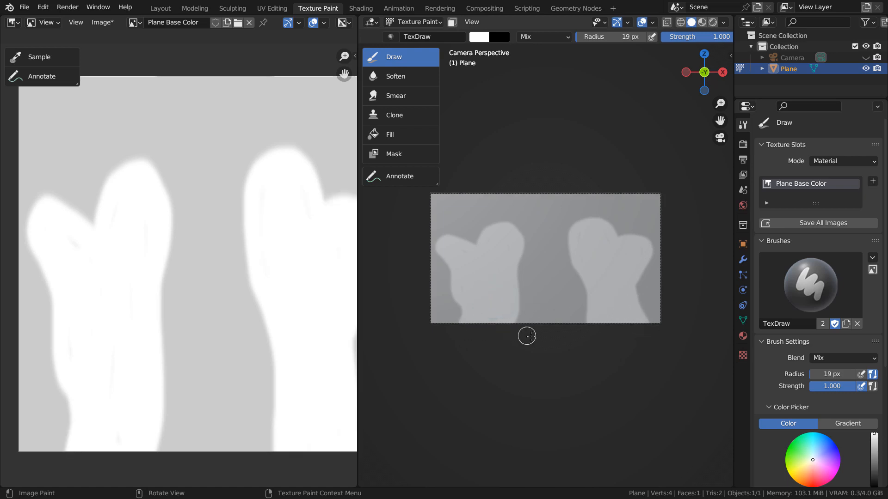
key(F12)
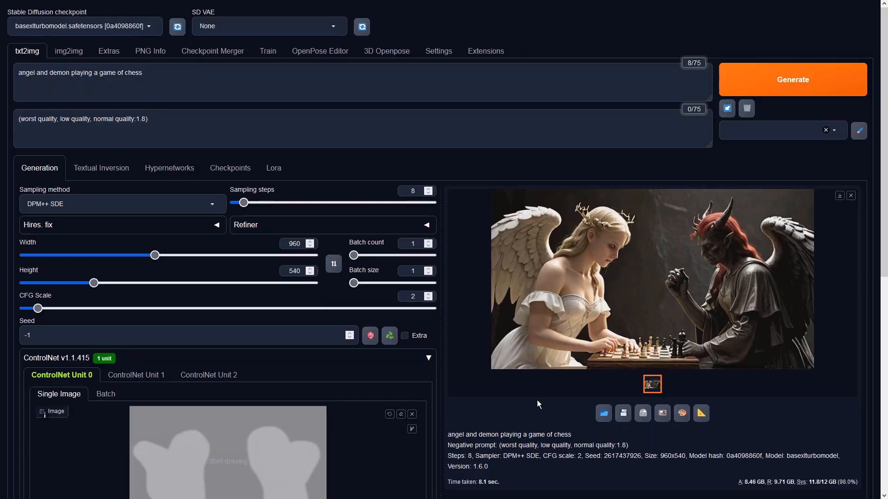
click(258, 79)
click(258, 124)
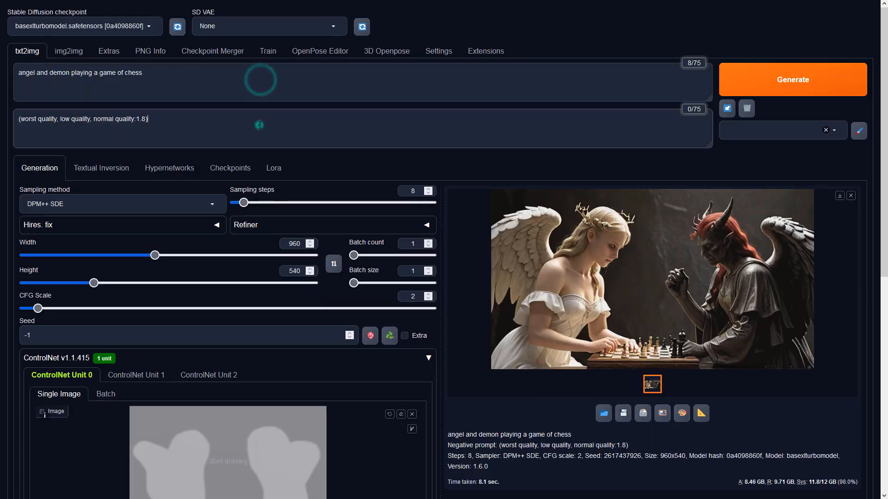
click(299, 240)
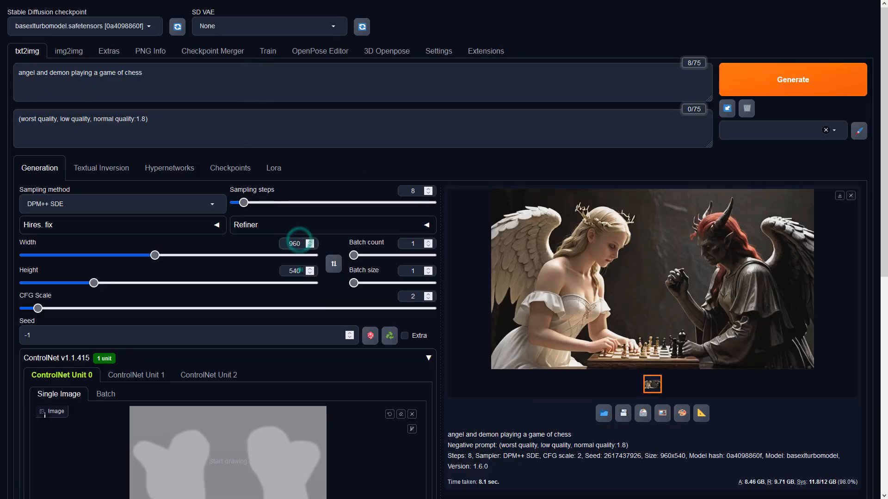
click(299, 268)
click(493, 446)
In the Stable Diffusion web UI, set ControlNet Unit 0 to Depth with preprocessor none and model sai_xl_depth_256lora.
scroll(477, 420, down, 5)
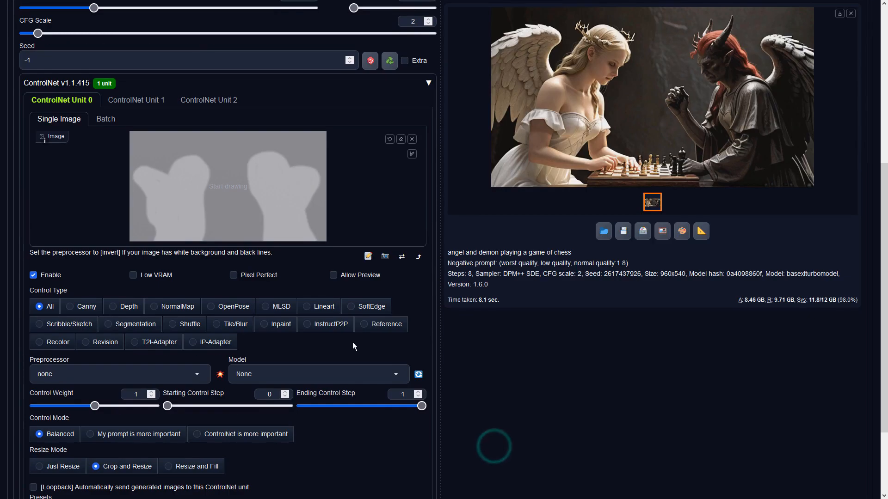
click(129, 307)
click(188, 369)
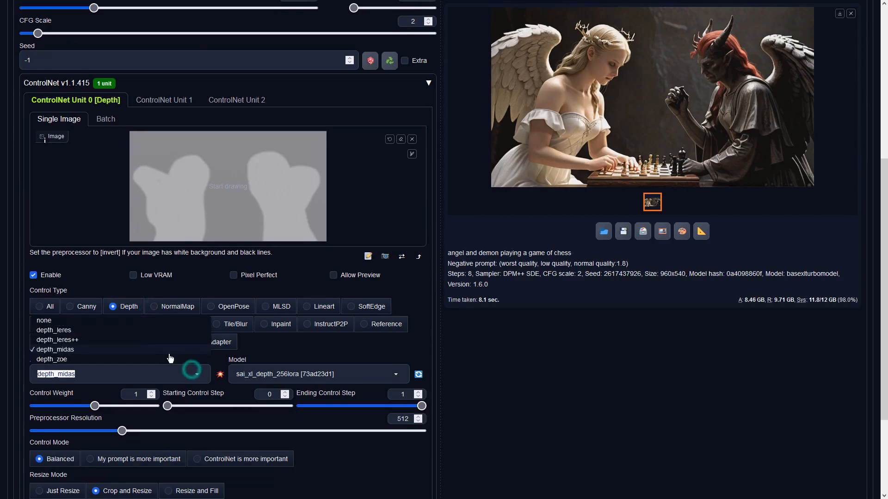
click(124, 318)
click(313, 374)
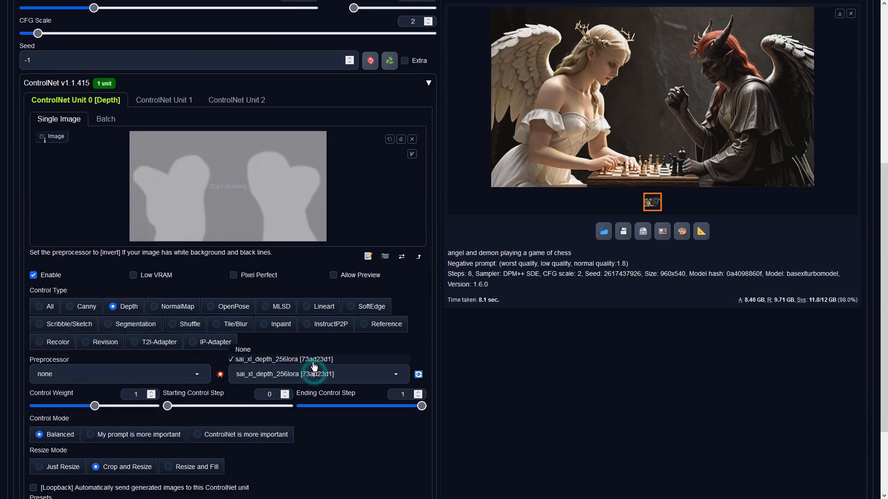
click(313, 363)
Generate the angel and demon chess image from the text prompt with the depth ControlNet applied.
click(580, 294)
scroll(590, 292, up, 1)
scroll(590, 287, up, 5)
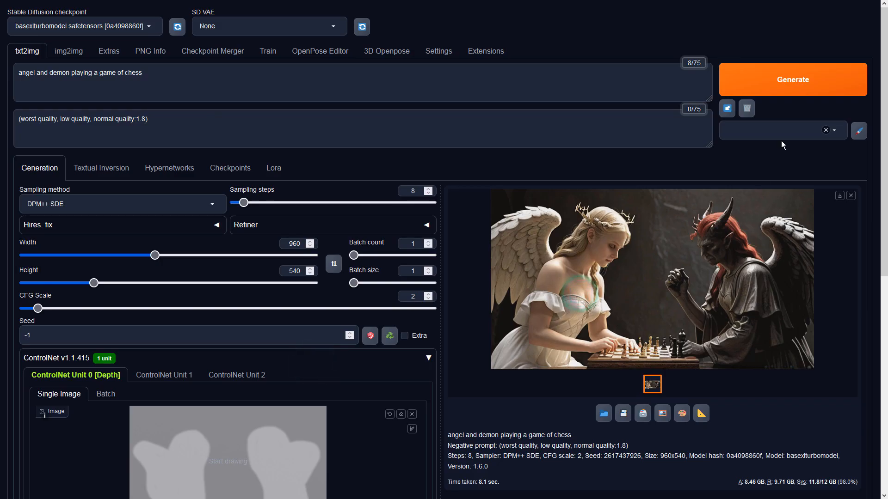
click(793, 80)
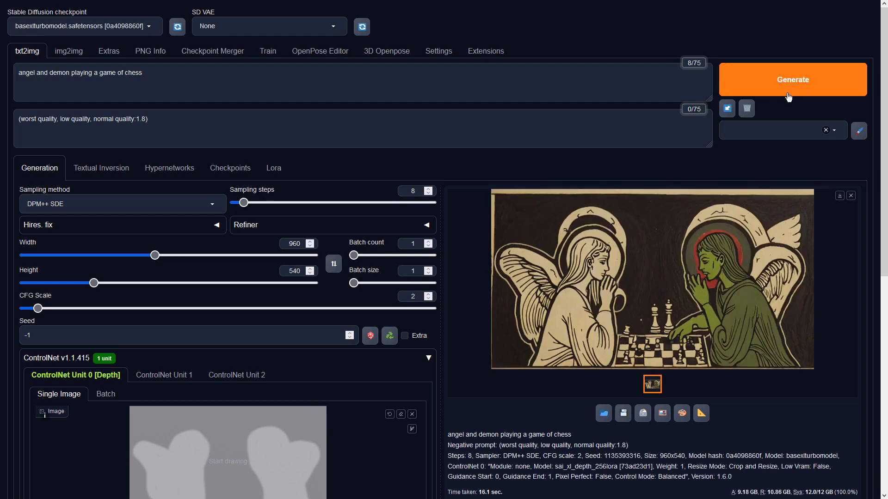
Send the generated image to img2img and set the sampling method there to DPM++ SDE.
click(662, 413)
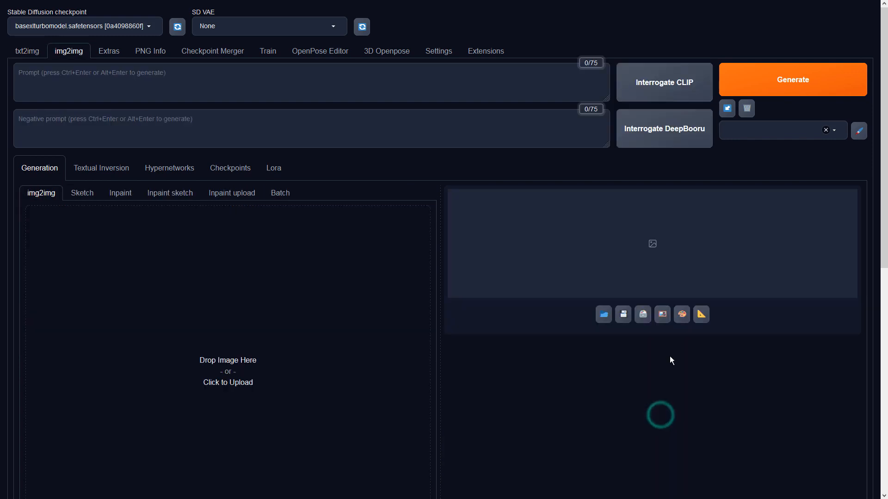
scroll(279, 330, down, 5)
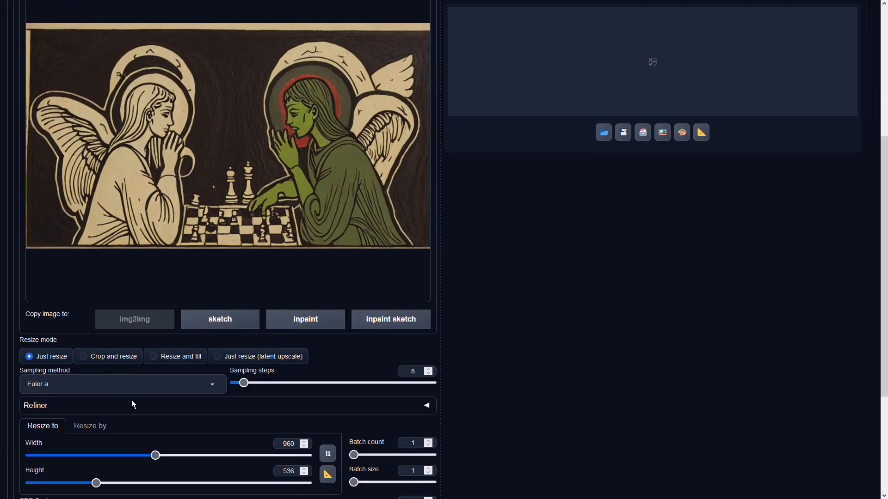
click(164, 380)
click(66, 206)
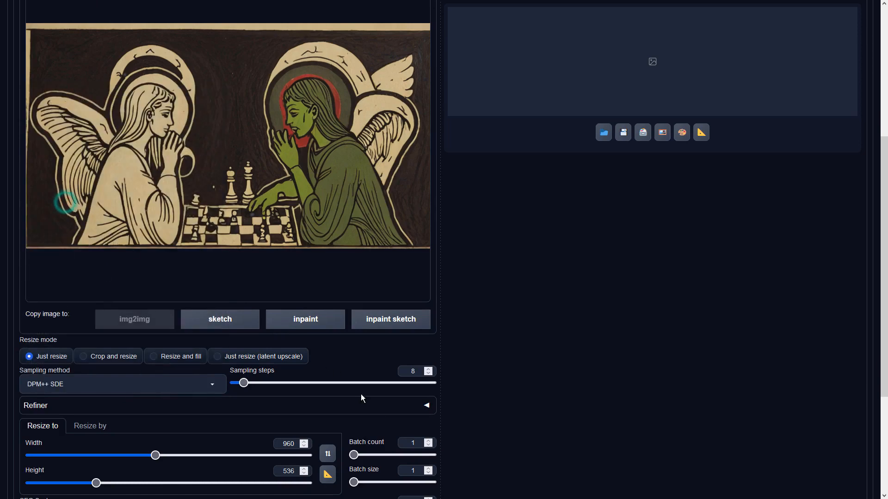
Set the img2img CFG scale to 2 and generate a variation of the source image.
scroll(412, 396, down, 3)
double_click(415, 382)
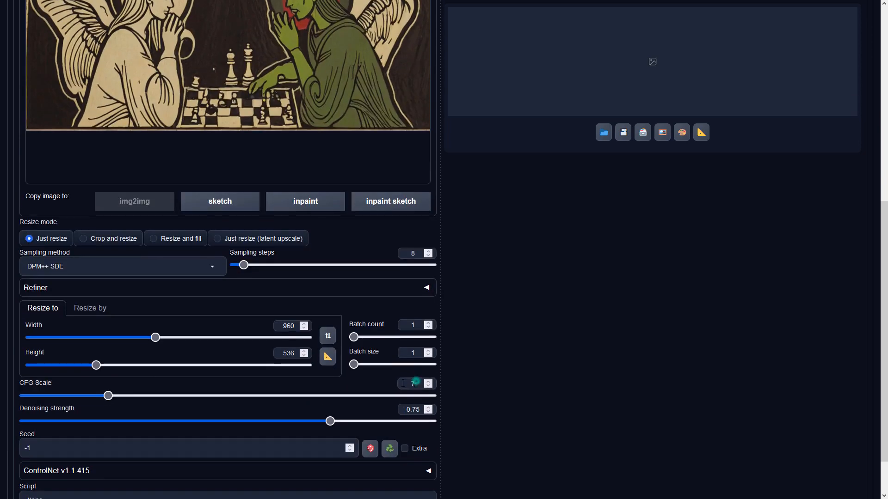
text(2)
click(608, 346)
scroll(612, 343, up, 8)
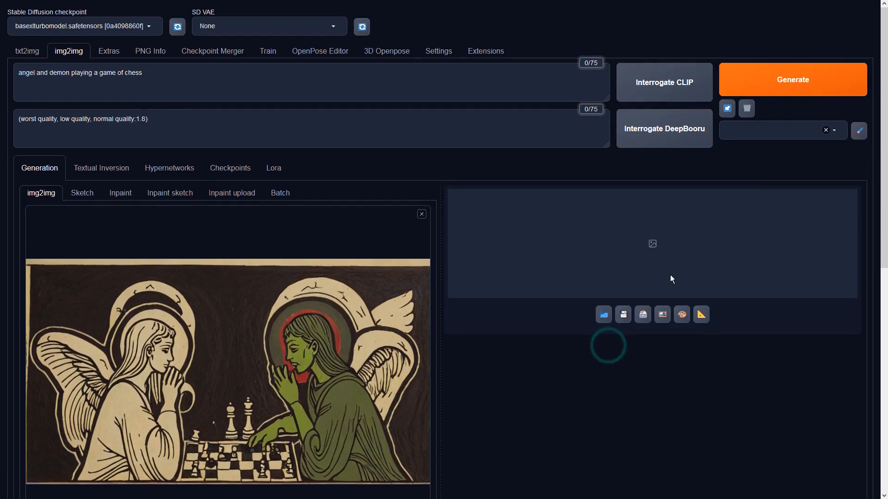
click(807, 81)
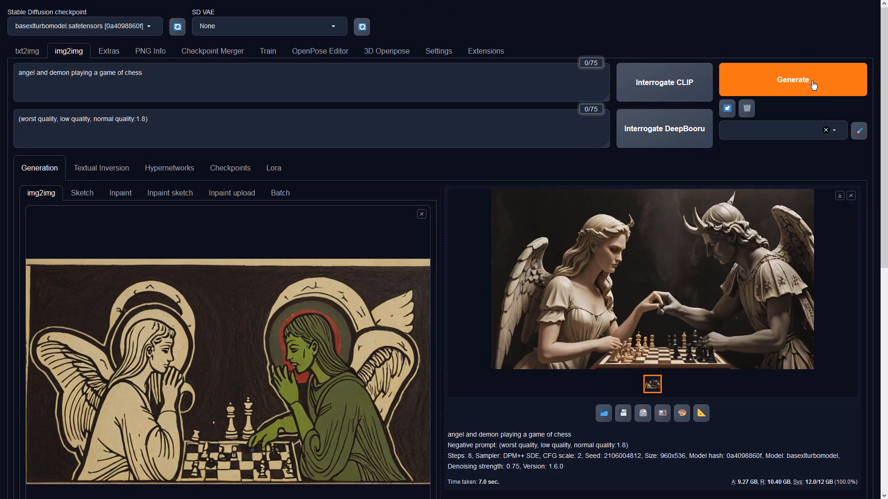
Check the result at full size and send it back to img2img as the source for another generated variation.
click(722, 256)
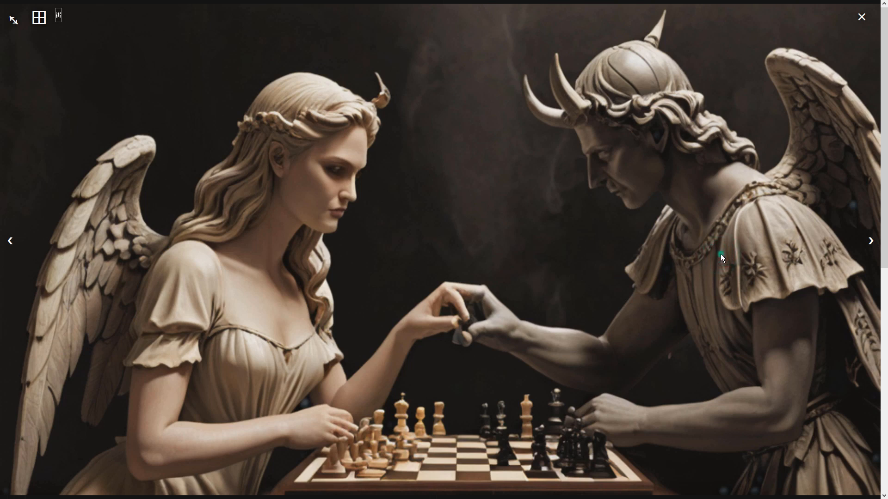
click(723, 258)
click(662, 413)
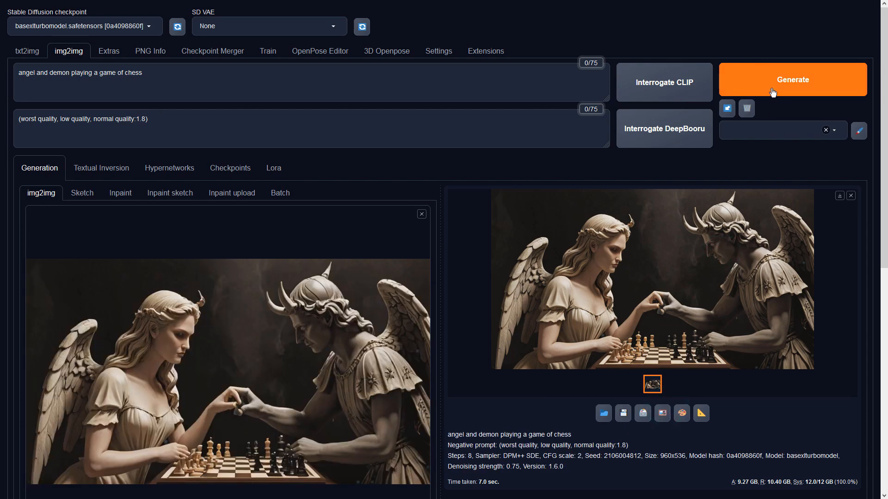
click(772, 92)
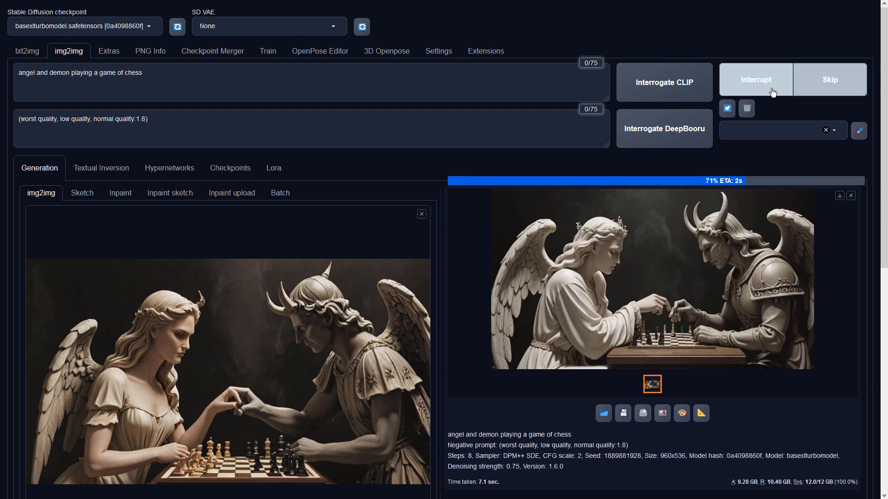
View the new variation at full size and make it the img2img source image.
click(731, 283)
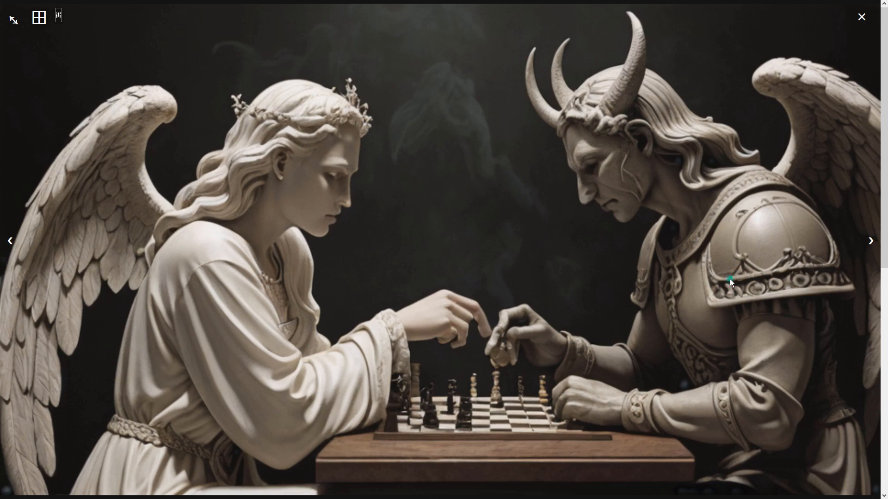
click(730, 278)
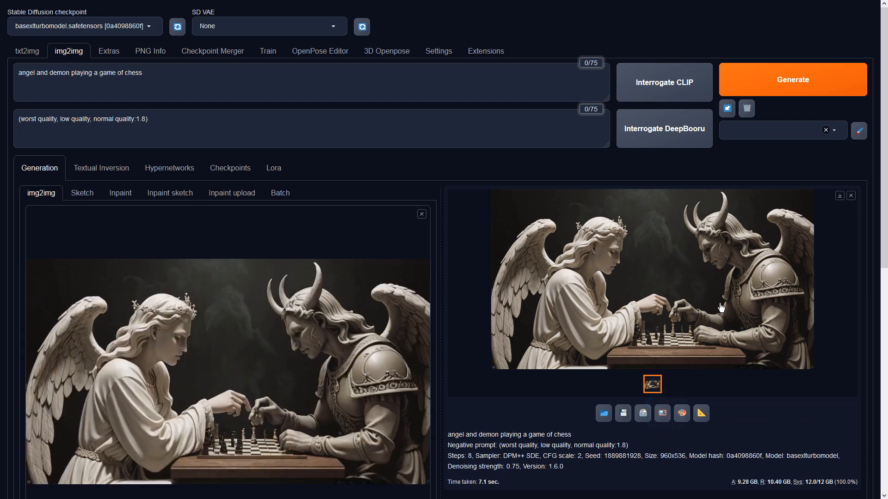
Send the image to Extras, process it at resize 1 with the 4x-UltraSharp upscaler, and inspect the result at full size.
click(703, 416)
click(416, 247)
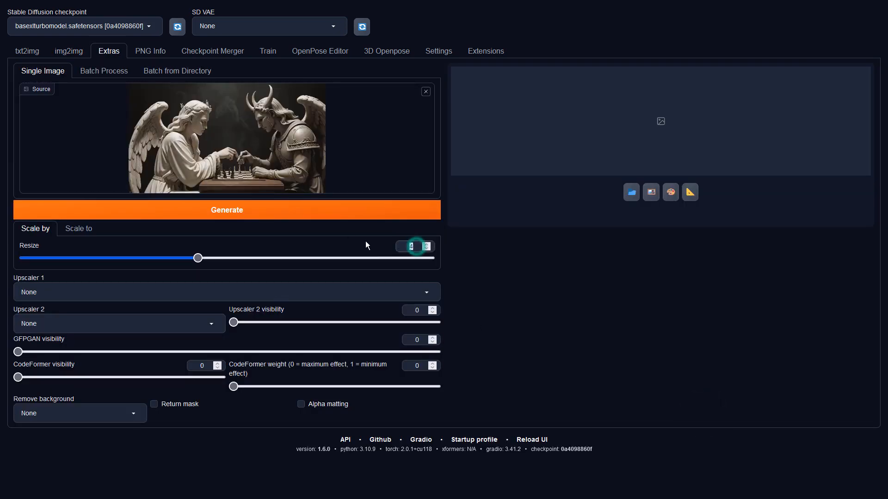
text(1)
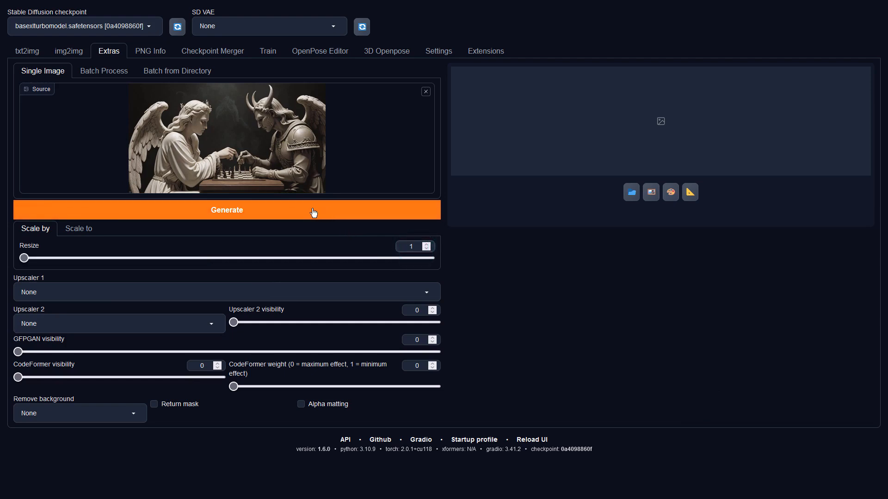
click(209, 297)
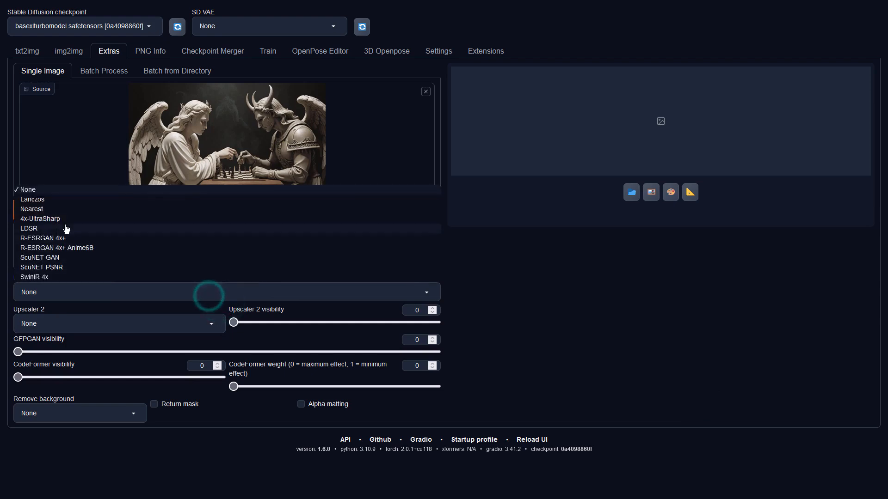
click(60, 218)
click(178, 215)
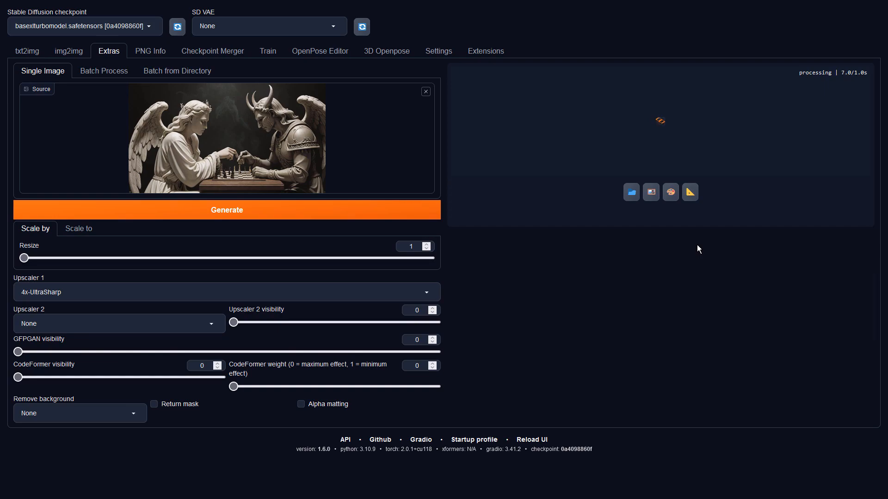
click(661, 171)
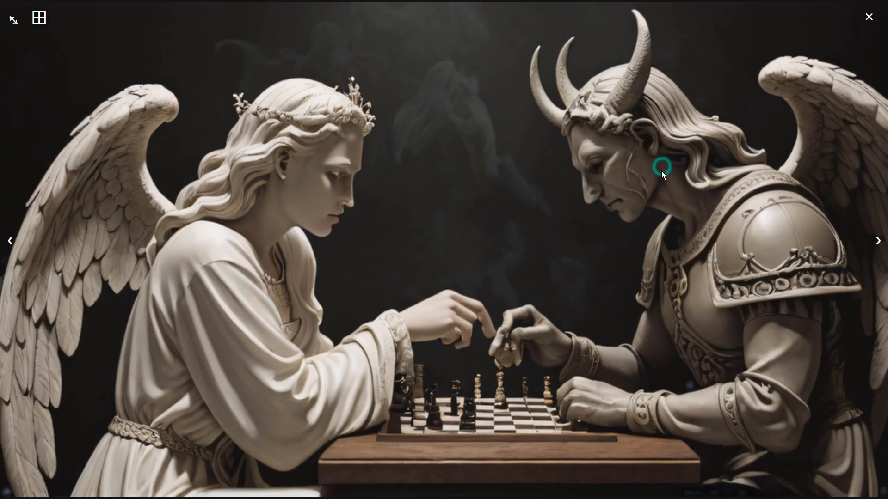
click(679, 226)
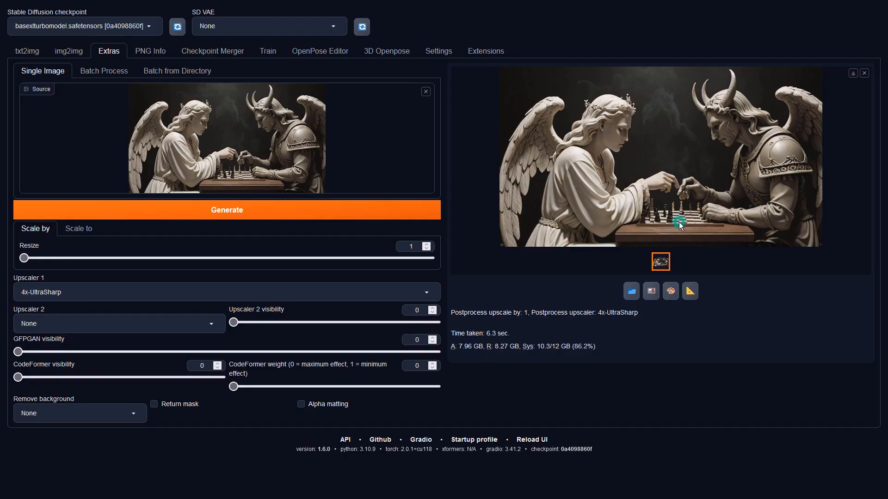
Generate another variation in img2img from the current source image and view it at full size.
click(68, 51)
click(783, 82)
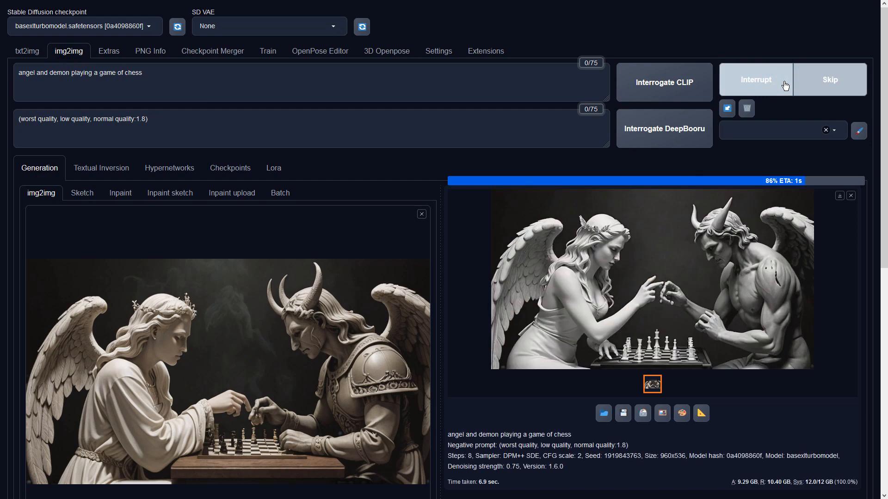
click(755, 233)
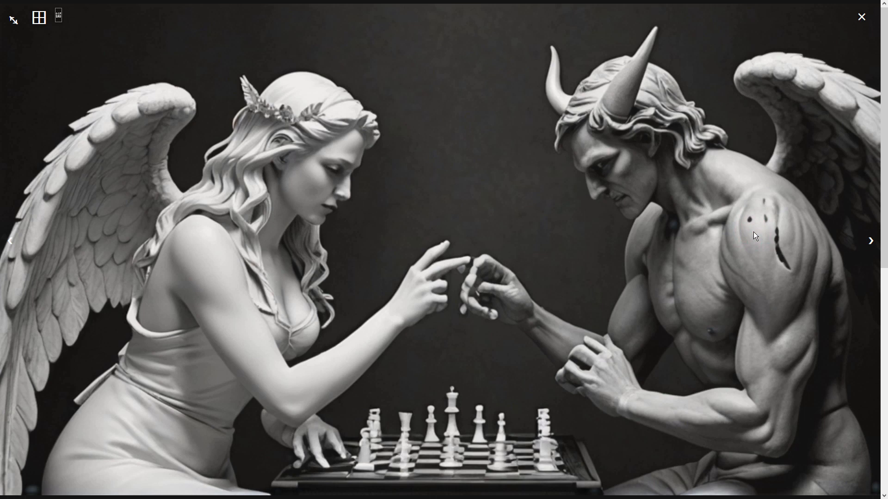
Generate another img2img variation from the current source image and inspect it at full size.
click(753, 232)
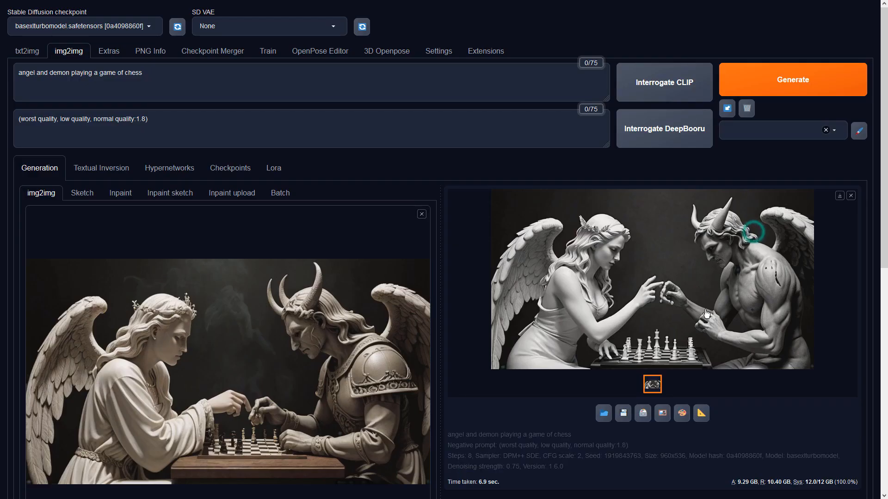
click(786, 85)
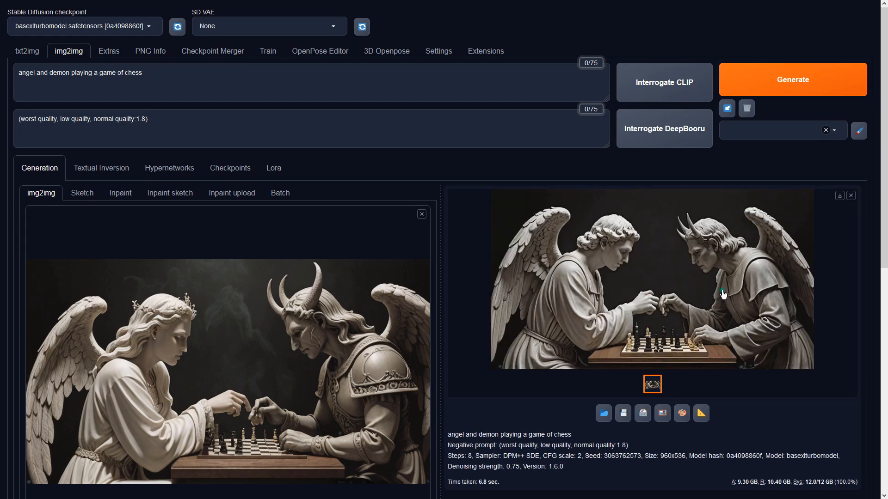
click(723, 294)
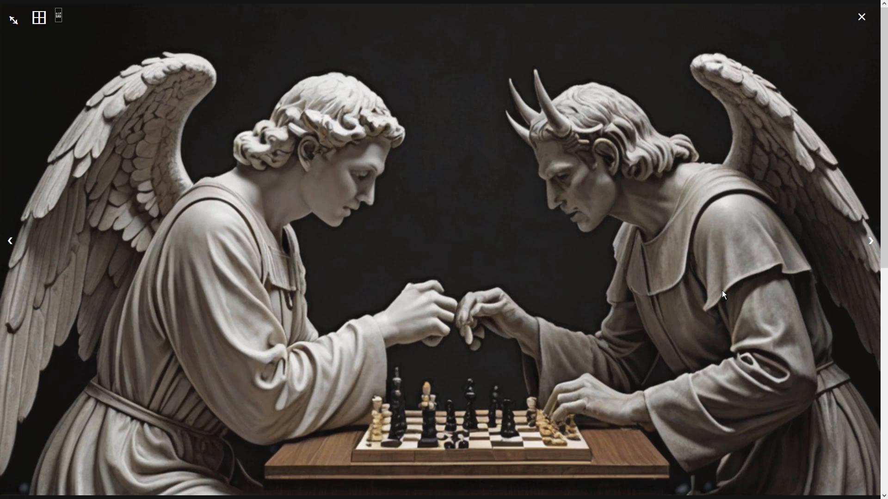
click(722, 291)
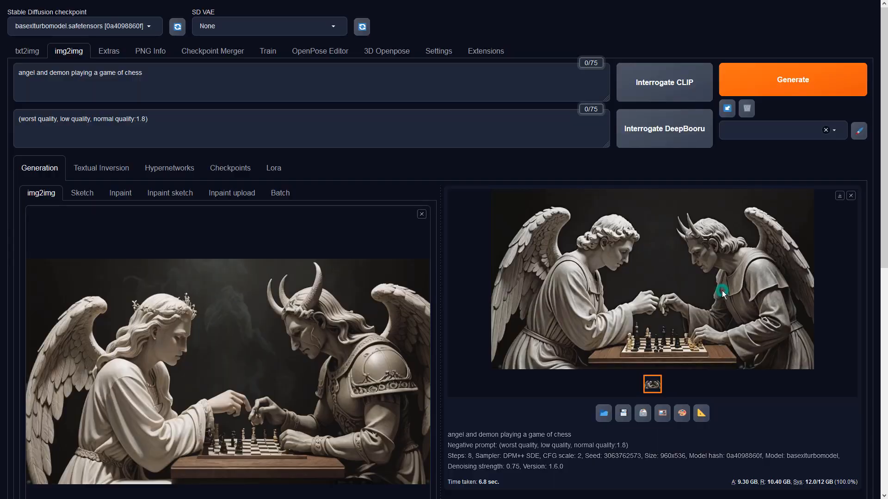
click(722, 291)
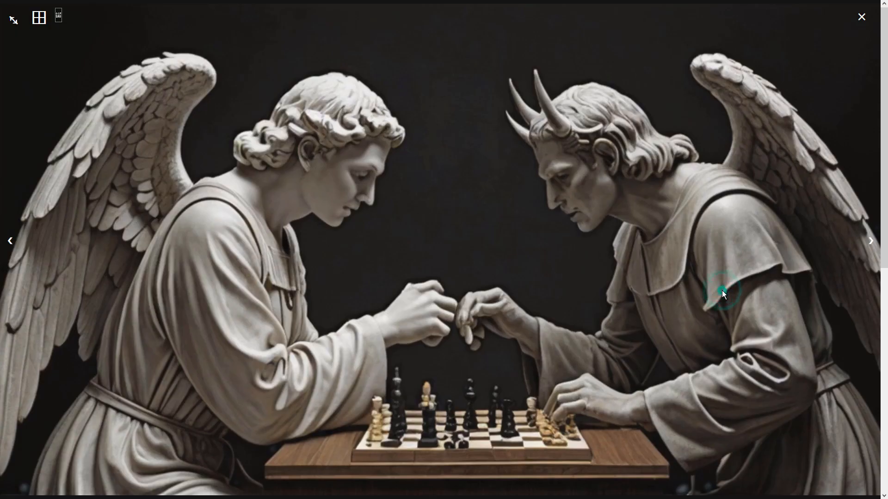
click(723, 291)
Send the new variation to Extras, process it at resize 1 with the 4x-UltraSharp upscaler, and view the result.
click(704, 412)
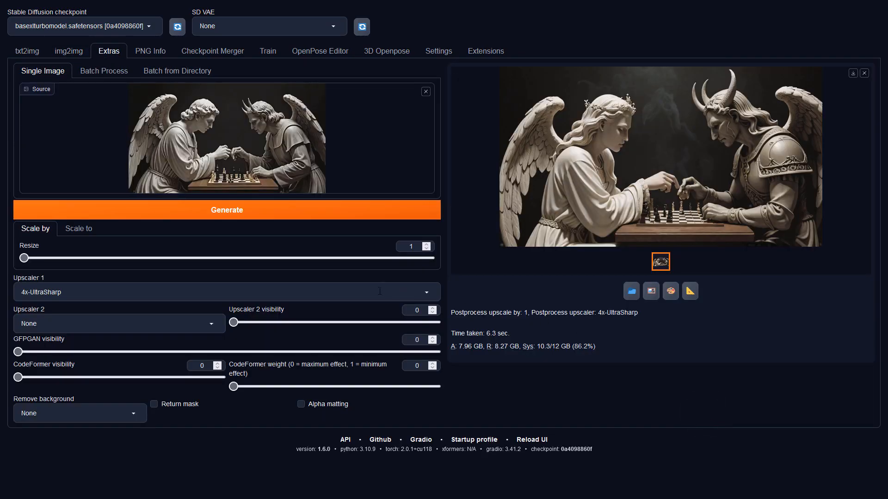
click(317, 209)
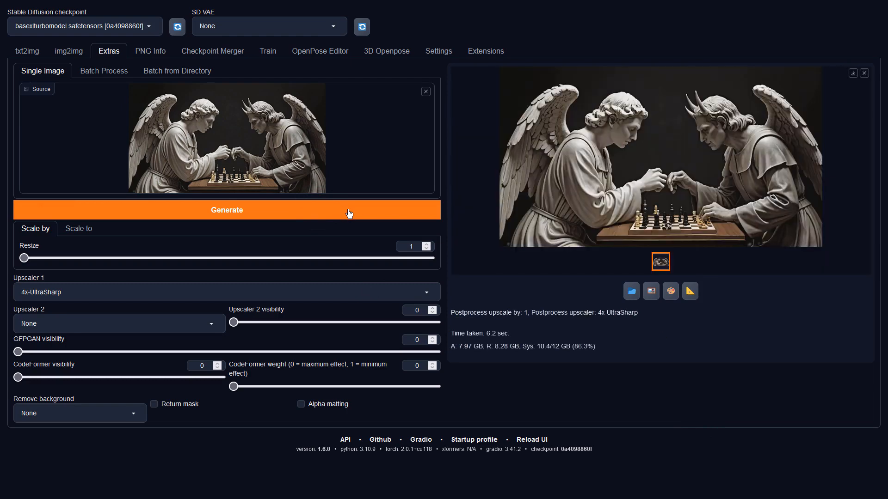
click(610, 216)
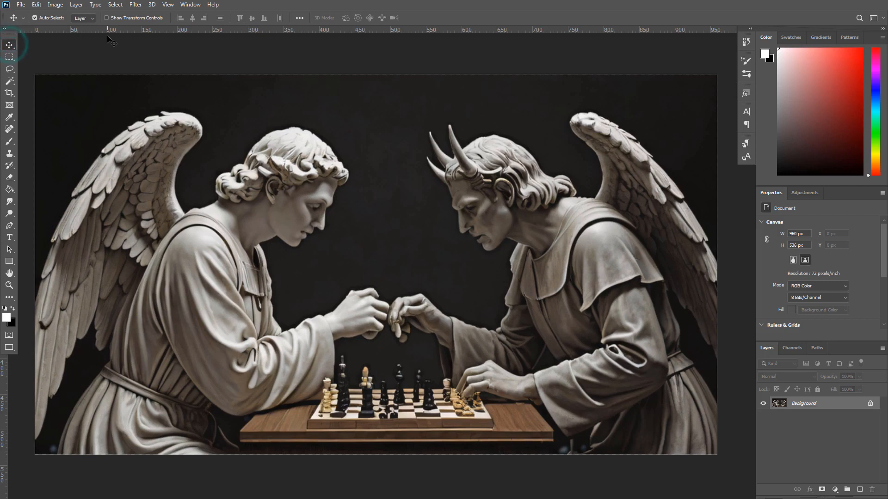
Apply a Vibrance adjustment to the image with vibrance +94 and saturation +31.
click(55, 5)
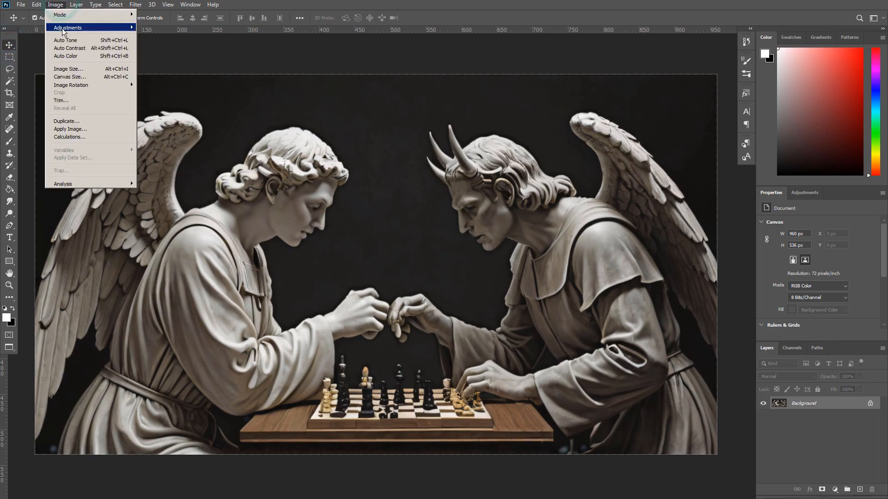
mouse_move(65, 27)
click(184, 64)
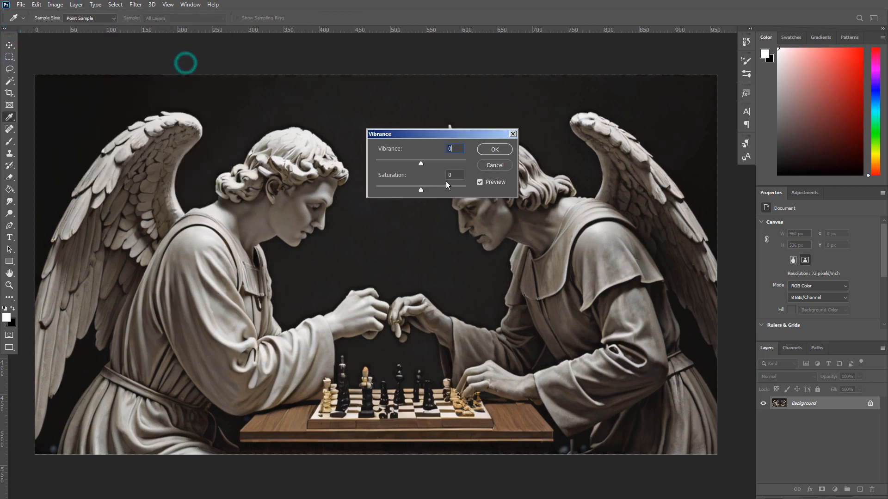
drag(421, 162, 463, 162)
drag(438, 191, 449, 190)
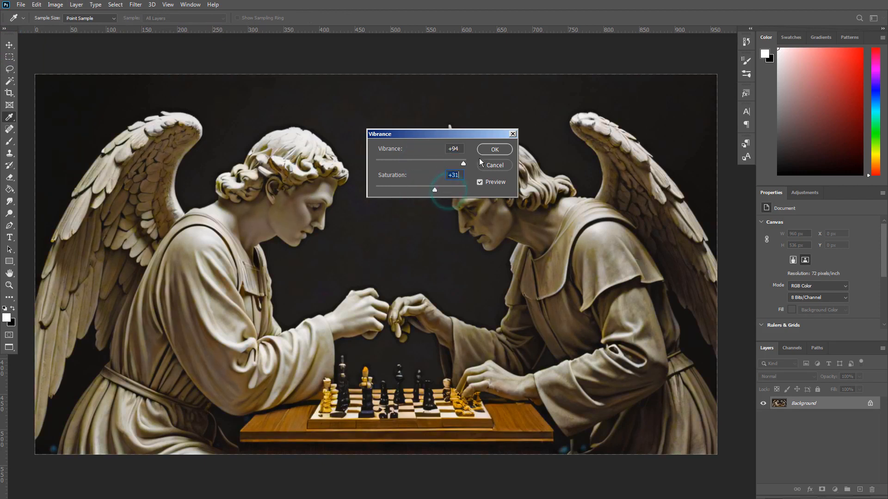
click(494, 150)
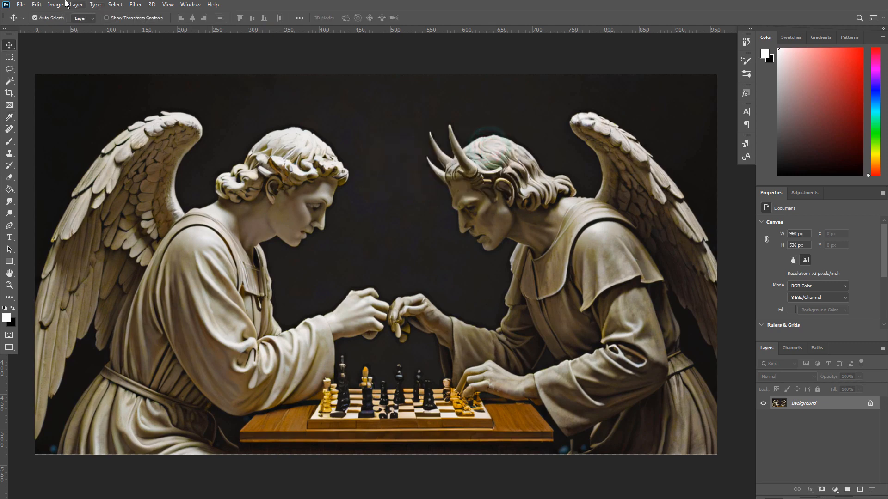
Apply the Auto Contrast, Auto Tone and Auto Color corrections to the image in that order.
click(64, 5)
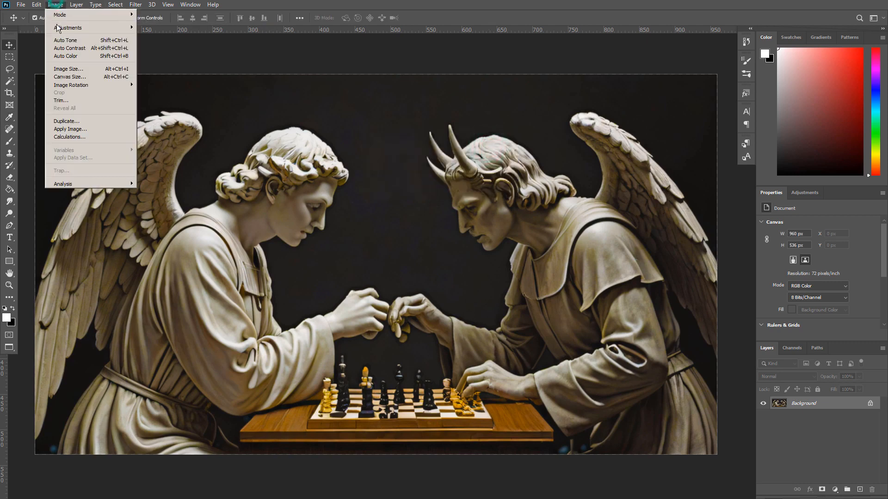
click(59, 47)
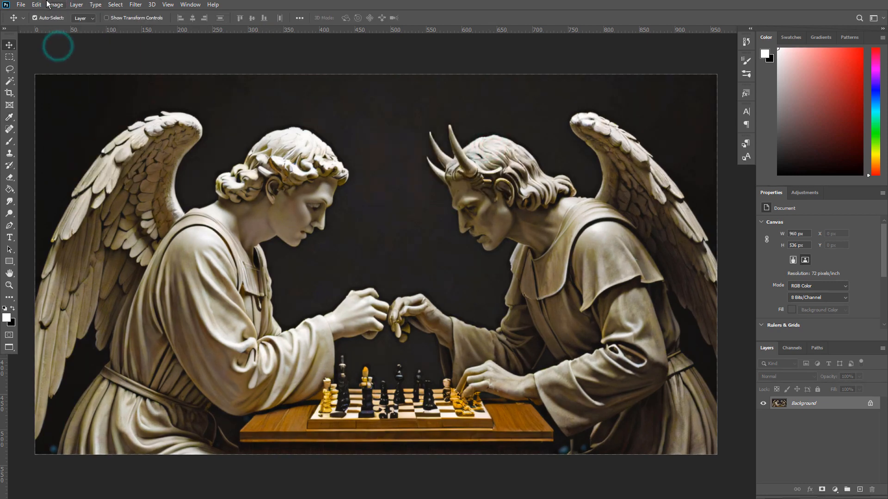
click(55, 5)
click(57, 43)
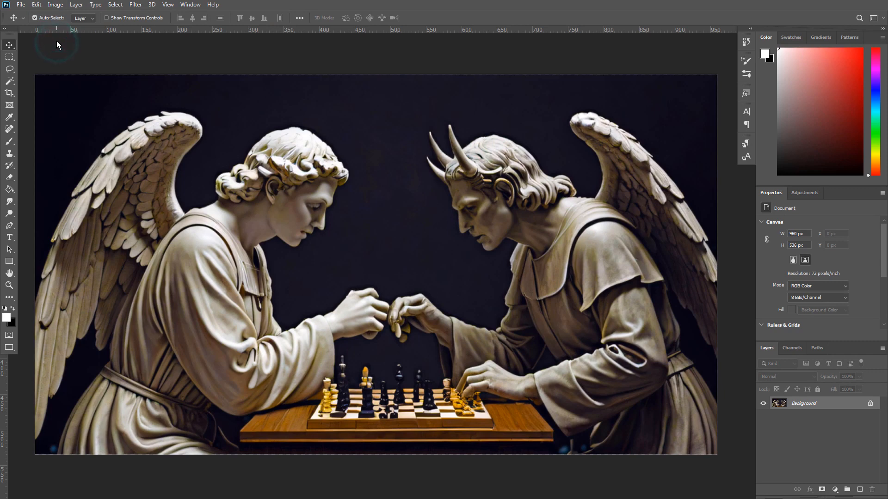
click(56, 5)
click(62, 58)
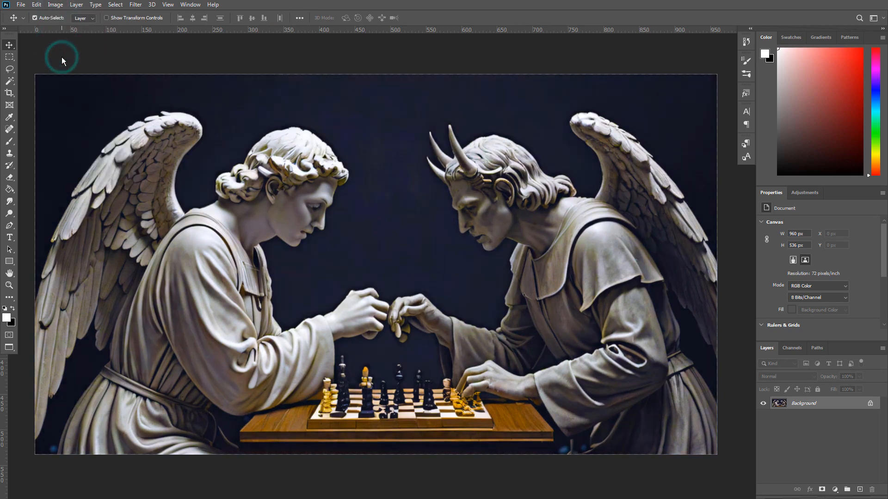
Apply a Levels adjustment on the RGB channel with the midtone input level set to 0.95.
click(55, 4)
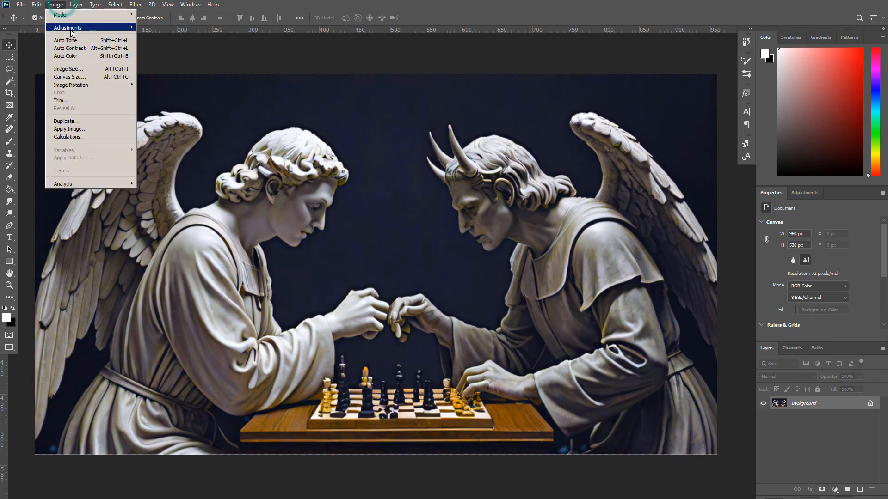
mouse_move(70, 28)
click(158, 36)
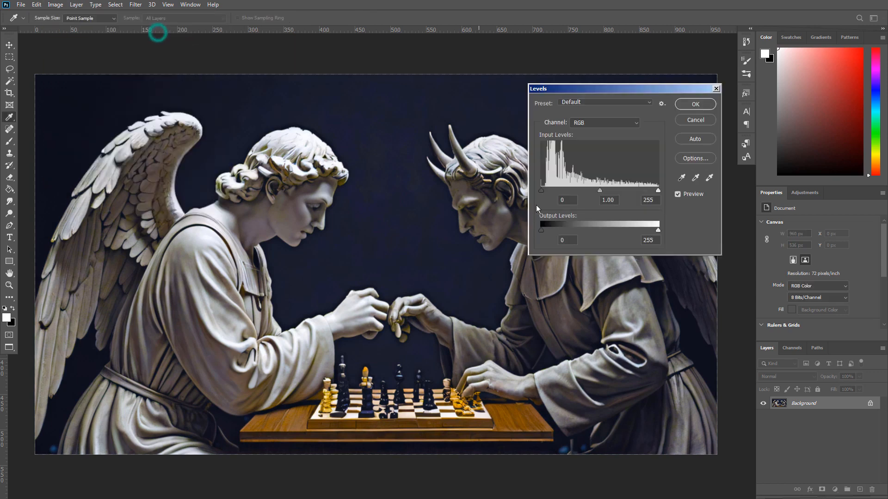
mouse_move(601, 191)
mouse_down()
mouse_move(612, 190)
mouse_move(592, 190)
mouse_move(601, 190)
mouse_up()
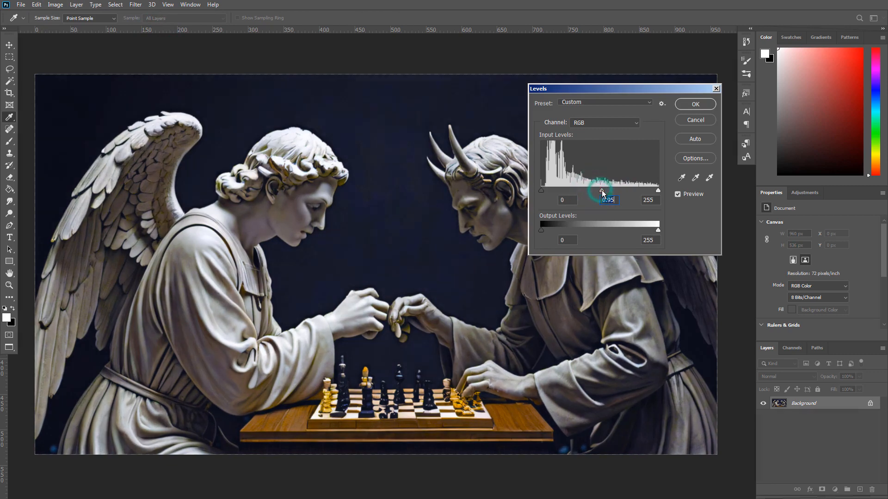
click(695, 104)
Try an Exposure adjustment on the image with exposure +0.34 and offset -0.0257.
click(55, 5)
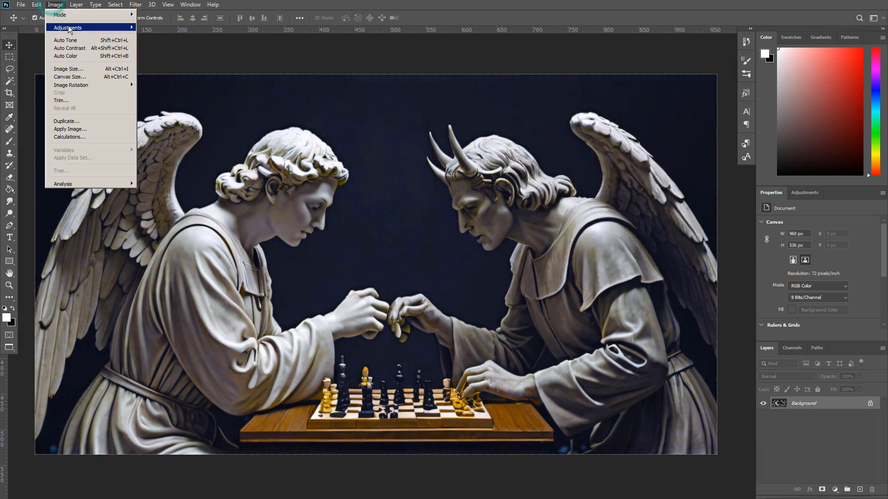
mouse_move(70, 27)
click(191, 51)
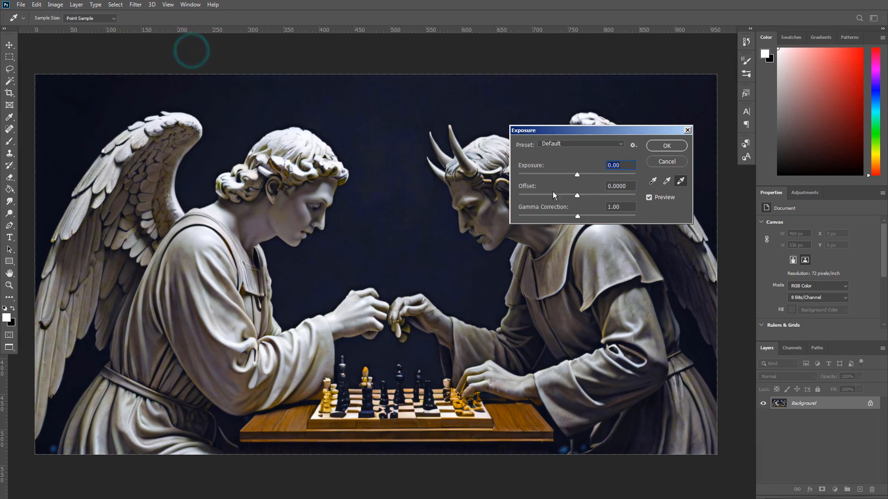
drag(578, 174, 573, 195)
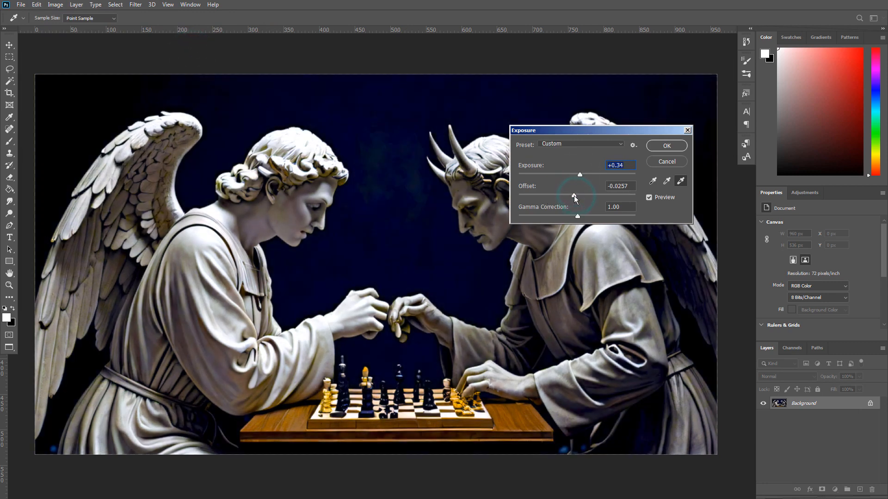
click(659, 146)
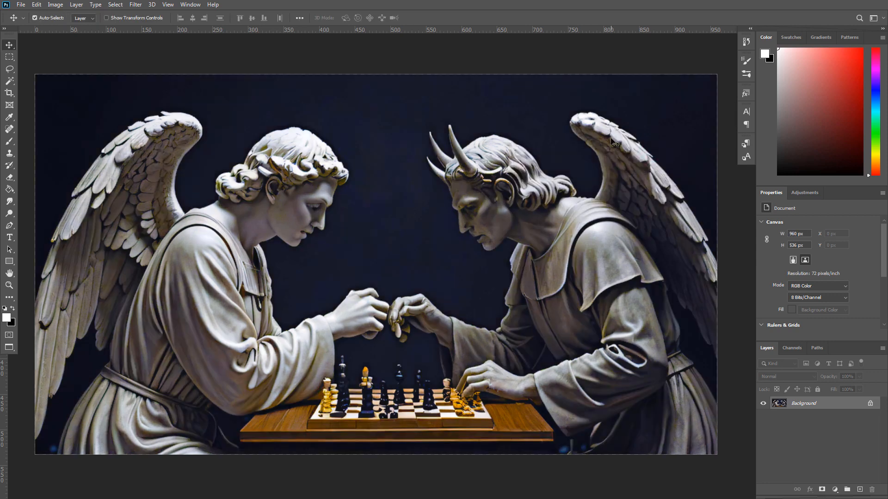
Compare the original 00002.png snapshot with the Levels state in the image history, switching between them repeatedly and ending on Levels.
click(746, 42)
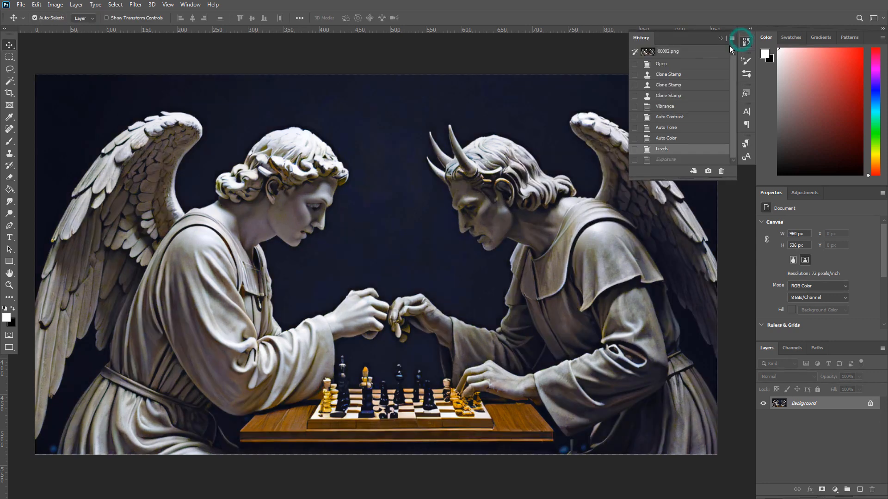
click(696, 54)
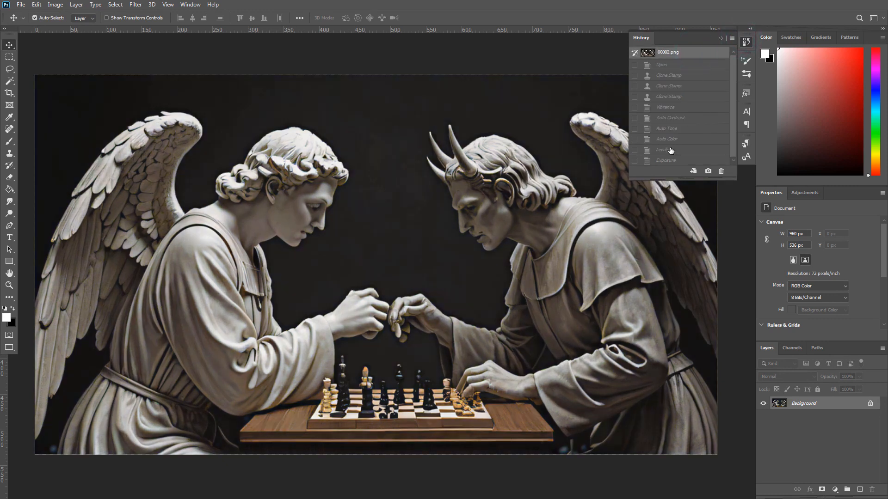
click(670, 149)
click(677, 53)
click(678, 149)
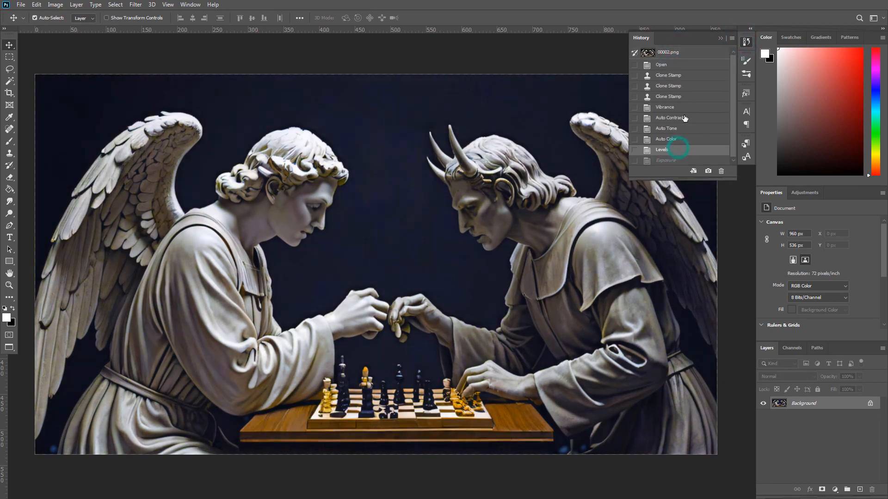
click(676, 52)
click(669, 151)
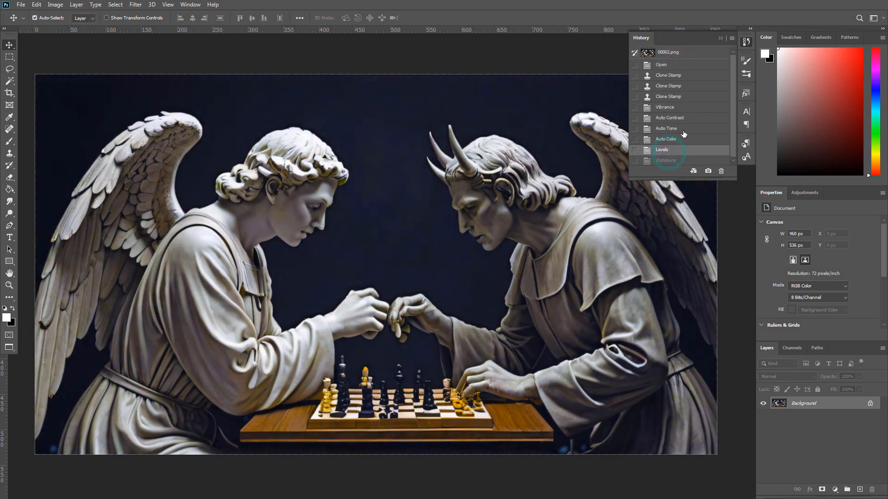